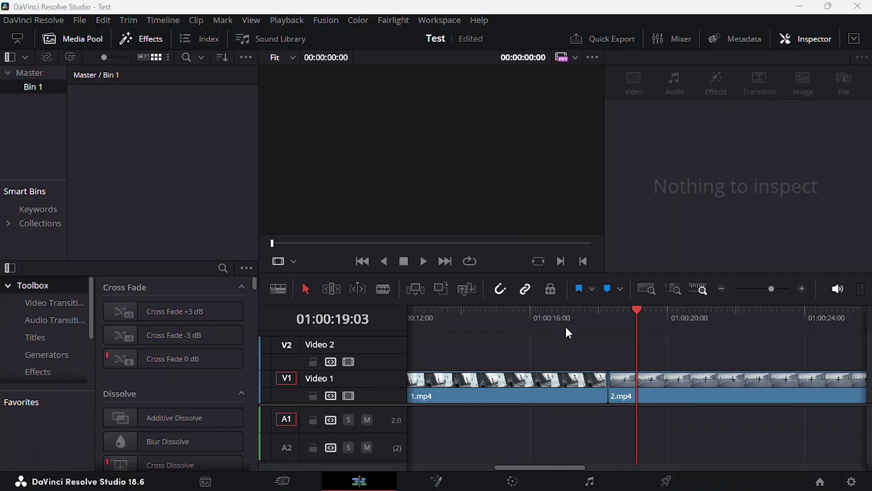
Step: Preview the 1.mp4/2.mp4 cut by scrubbing and playing across it
{"action": "mouse_move", "coordinate": [564, 327]}
{"action": "left_mouse_down"}
{"action": "mouse_move", "coordinate": [634, 326]}
{"action": "mouse_move", "coordinate": [666, 339]}
{"action": "mouse_move", "coordinate": [533, 337]}
{"action": "left_mouse_up"}
{"action": "key", "text": "space"}
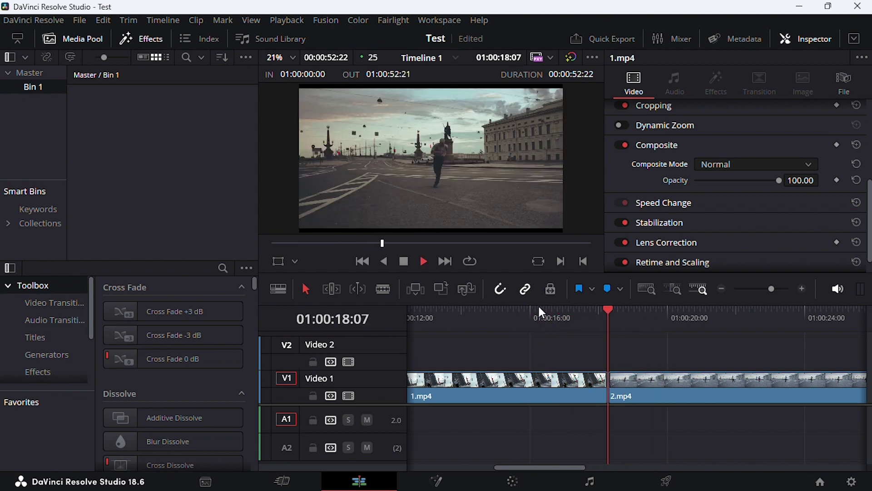
{"action": "left_click_drag", "start_coordinate": [540, 311], "coordinate": [571, 340]}
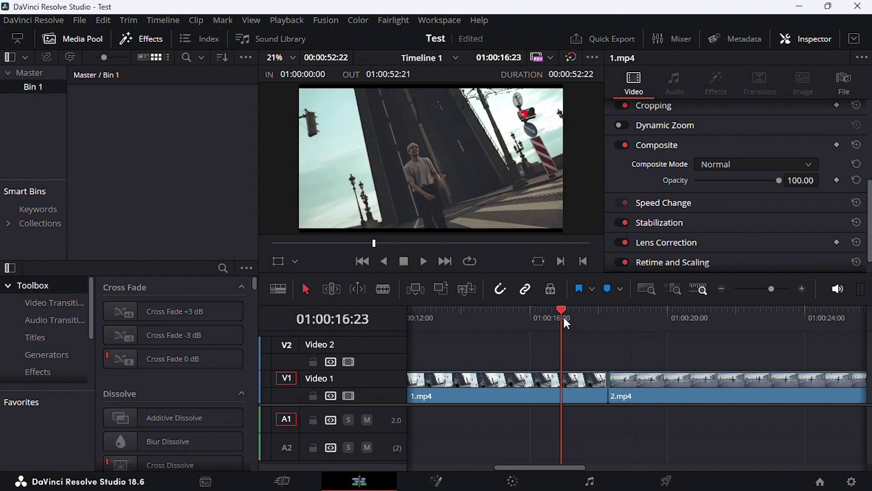
{"action": "left_click", "coordinate": [554, 336]}
{"action": "key", "text": "space"}
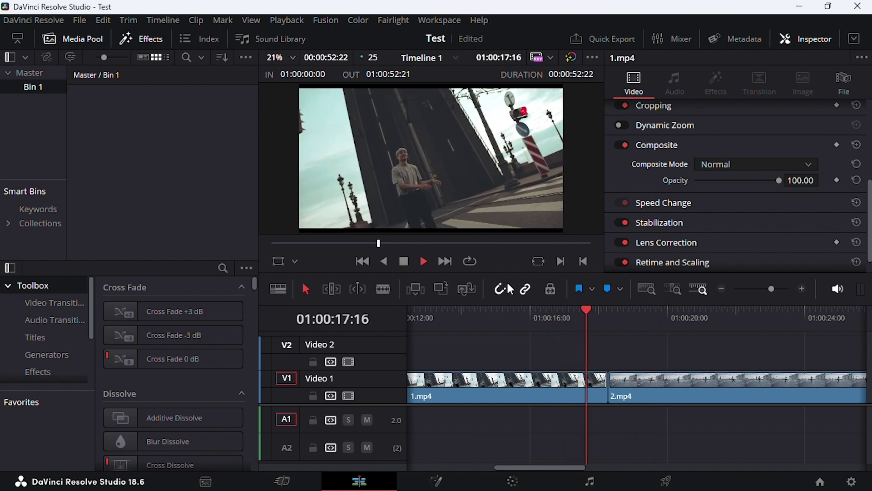
{"action": "left_click", "coordinate": [528, 310]}
{"action": "key", "text": "space"}
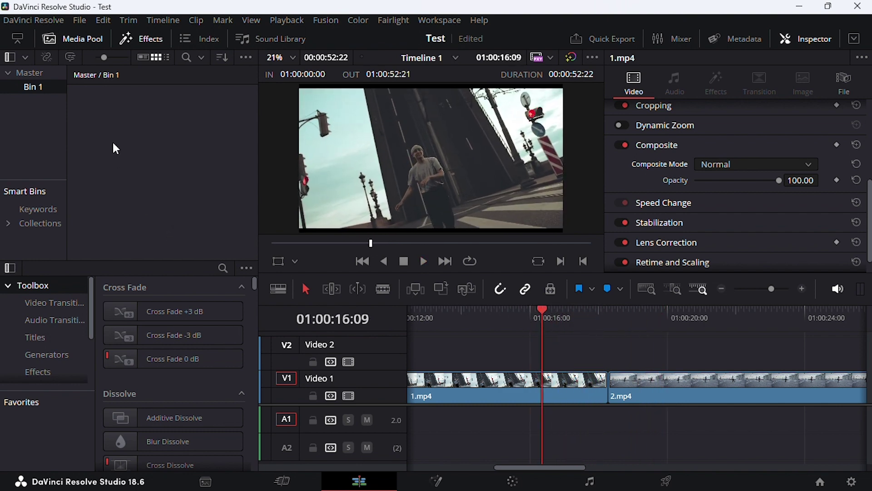
Step: Import all ten Music Video Transition XML files from the 1920 1080 FHD folder
{"action": "right_click", "coordinate": [123, 131]}
{"action": "mouse_move", "coordinate": [138, 136]}
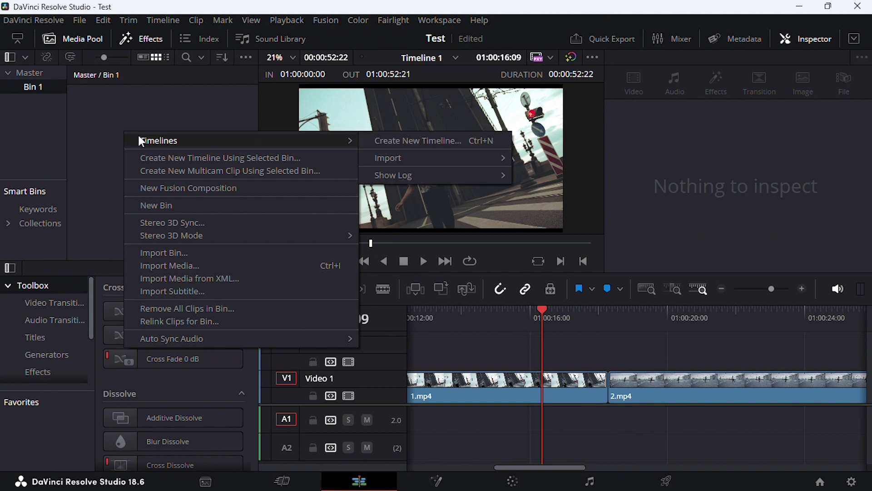
{"action": "mouse_move", "coordinate": [419, 159]}
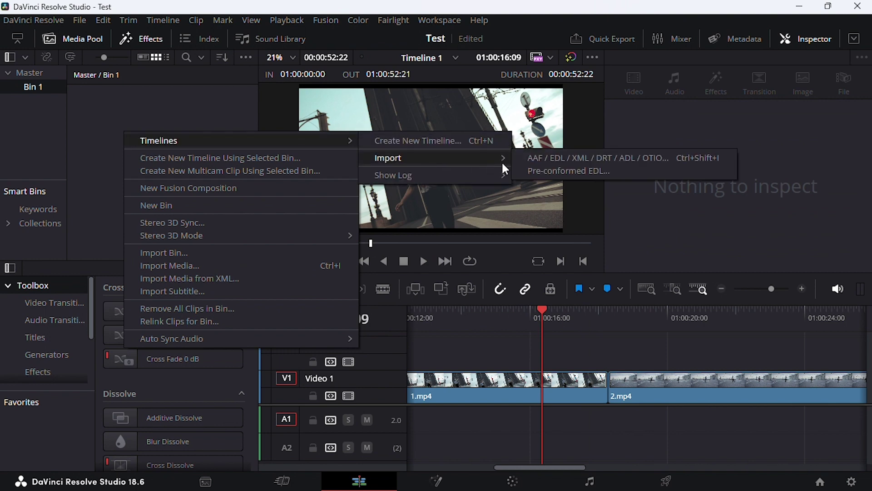
{"action": "left_click", "coordinate": [559, 160]}
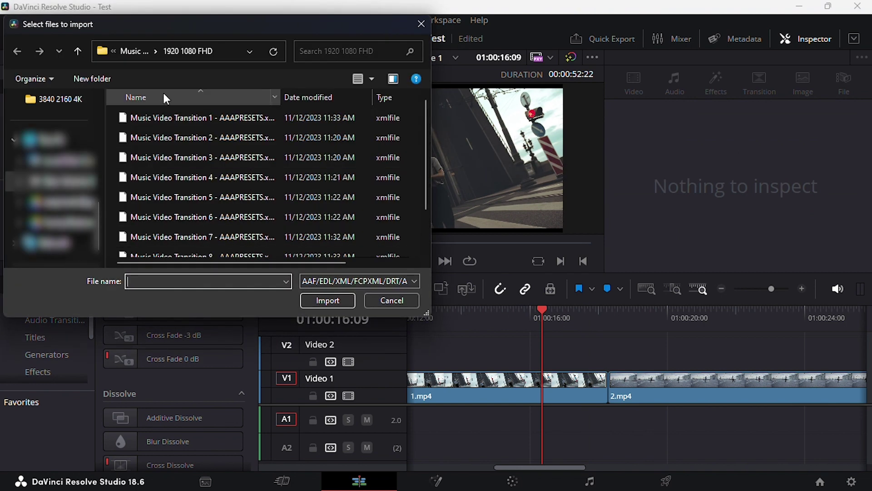
{"action": "left_click", "coordinate": [129, 48]}
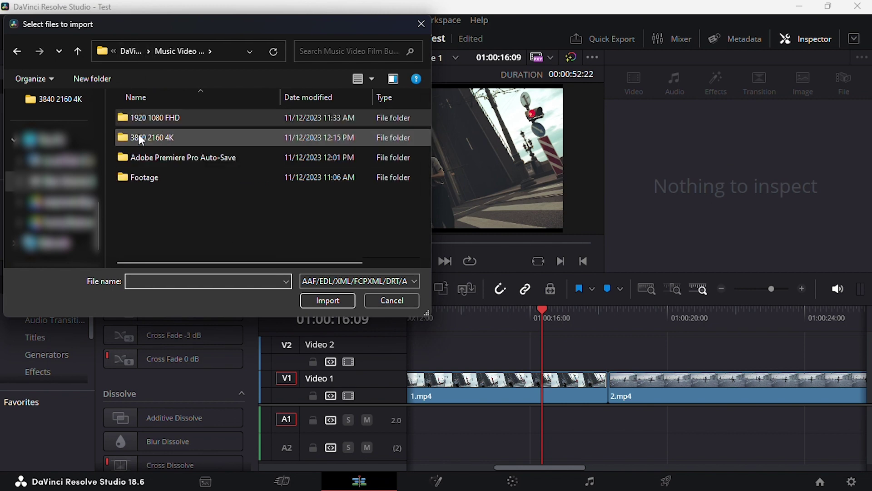
{"action": "double_click", "coordinate": [165, 118]}
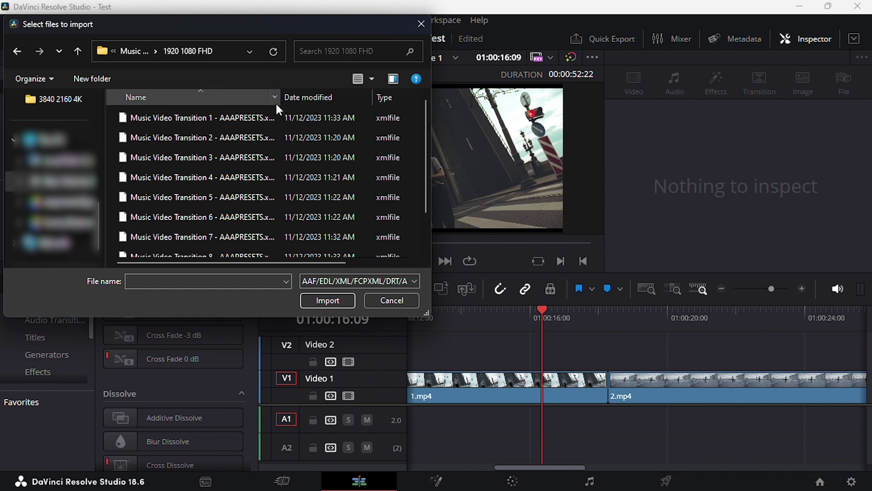
{"action": "left_click_drag", "start_coordinate": [279, 98], "coordinate": [333, 98]}
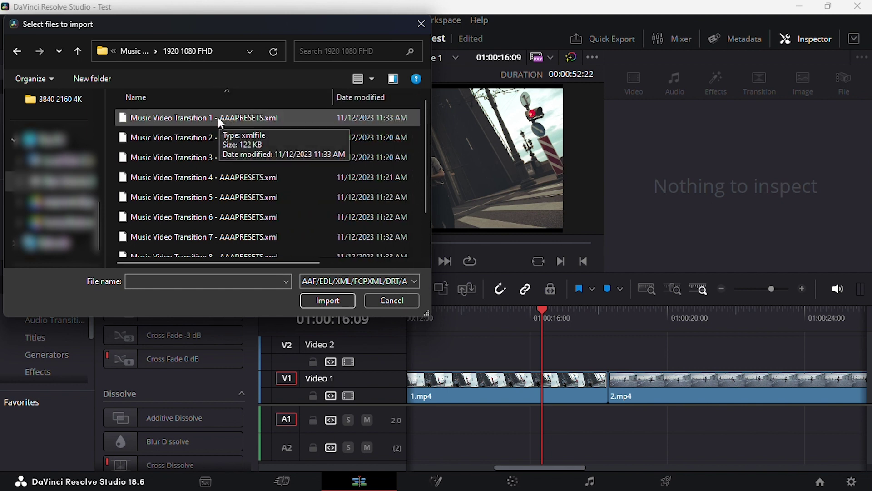
{"action": "left_click_drag", "start_coordinate": [157, 127], "coordinate": [253, 310]}
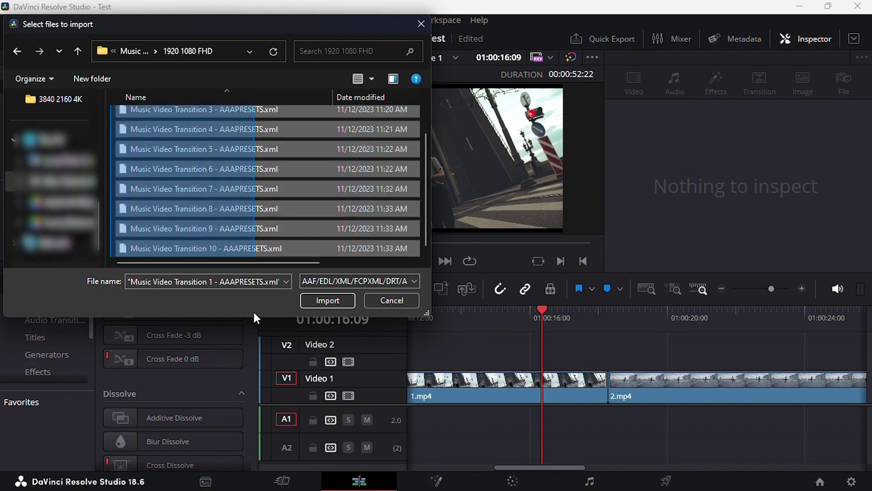
{"action": "left_click", "coordinate": [324, 301]}
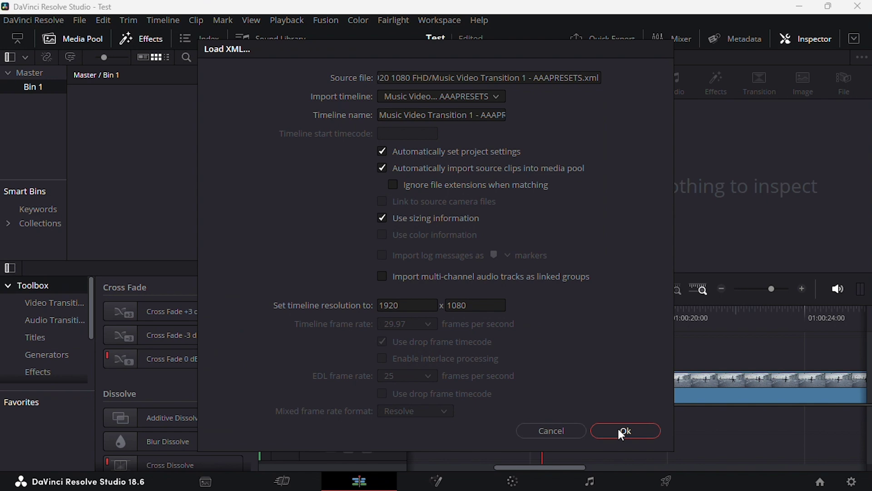
Step: Accept the Load XML settings for Transitions 1 through 10, then view the Master bin
{"action": "left_click", "coordinate": [623, 431]}
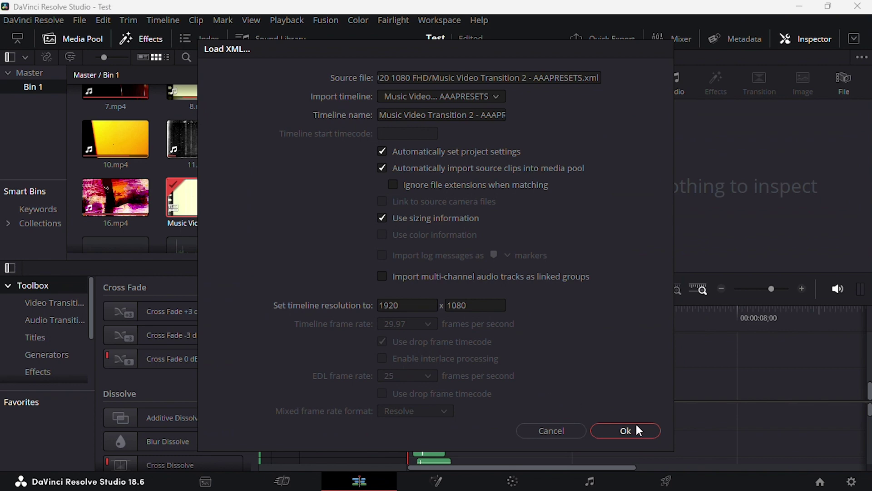
{"action": "left_click", "coordinate": [636, 427]}
{"action": "left_click", "coordinate": [636, 430]}
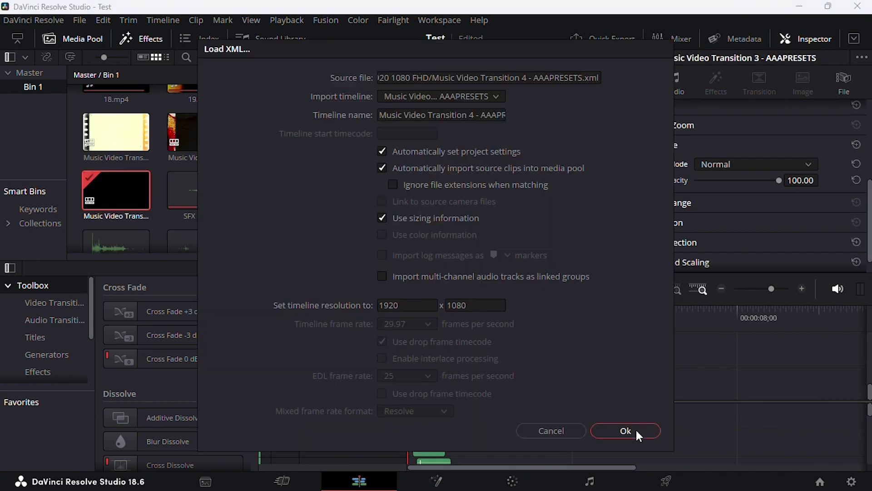
{"action": "left_click", "coordinate": [637, 430]}
{"action": "left_click", "coordinate": [636, 428]}
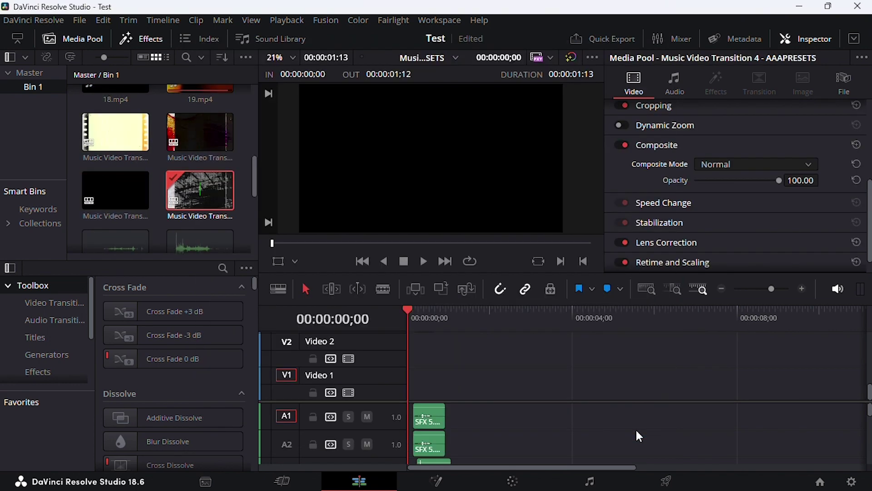
{"action": "left_click", "coordinate": [636, 428]}
{"action": "left_click", "coordinate": [637, 428]}
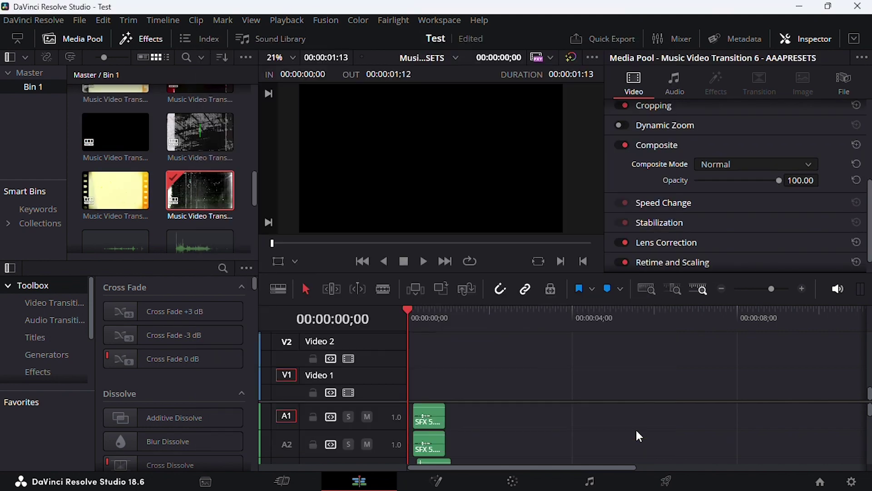
{"action": "left_click", "coordinate": [636, 428]}
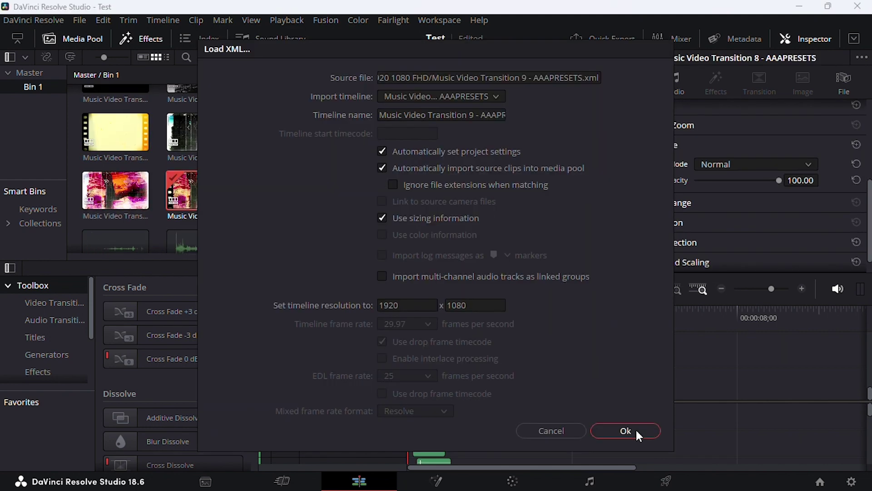
{"action": "left_click", "coordinate": [636, 428]}
{"action": "left_click", "coordinate": [638, 435]}
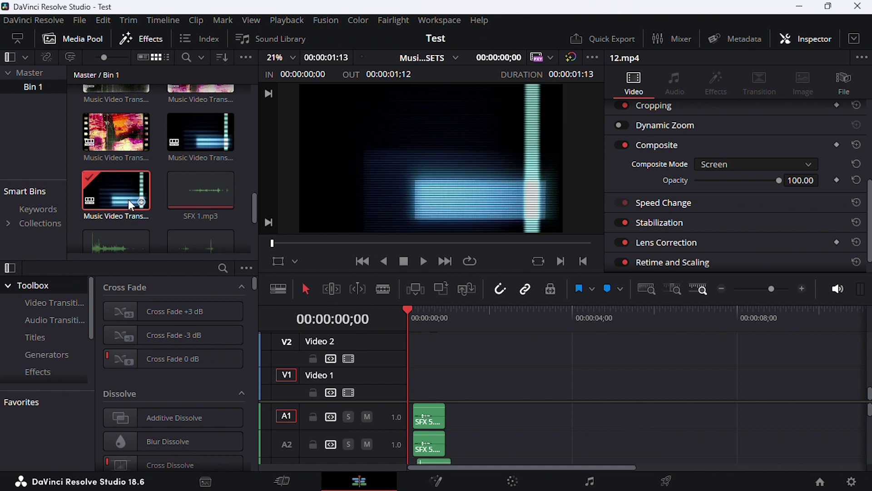
{"action": "left_click", "coordinate": [37, 71]}
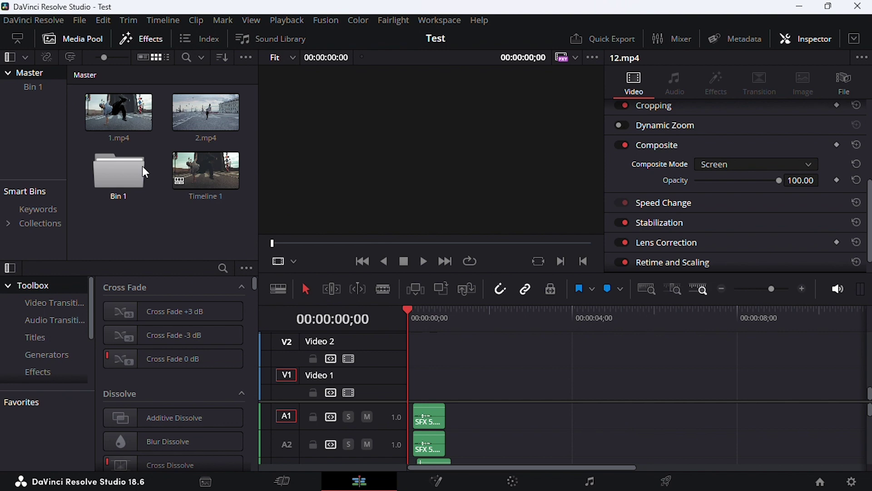
Step: Reopen Timeline 1, scrub across the 1.mp4/2.mp4 cut, and list Bin 1's clips
{"action": "double_click", "coordinate": [206, 168]}
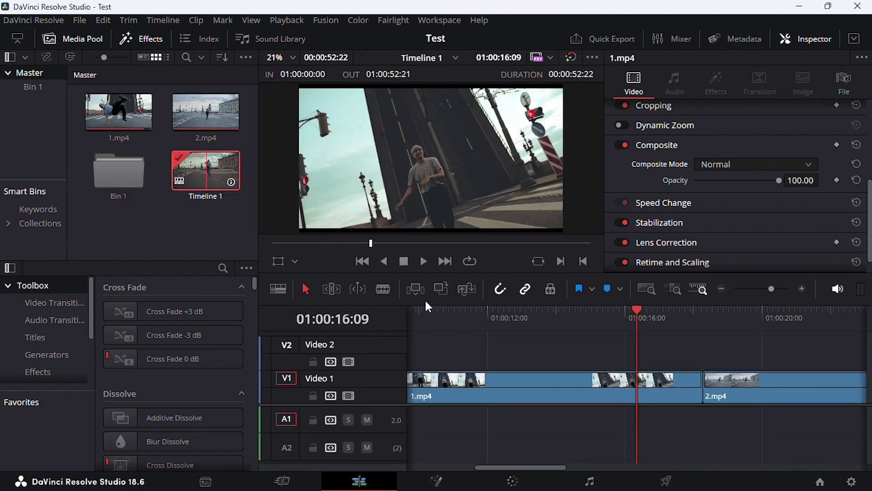
{"action": "mouse_move", "coordinate": [627, 310]}
{"action": "left_mouse_down"}
{"action": "mouse_move", "coordinate": [686, 310]}
{"action": "mouse_move", "coordinate": [642, 335]}
{"action": "left_mouse_up"}
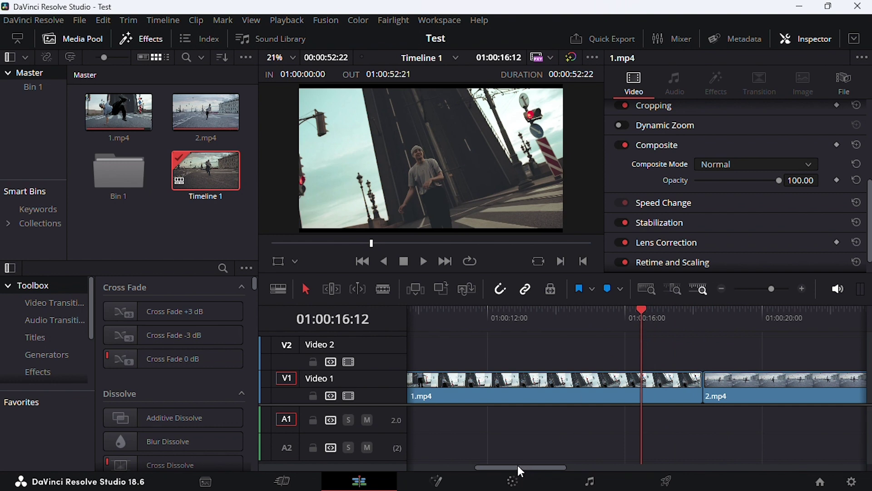
{"action": "left_click_drag", "start_coordinate": [522, 471], "coordinate": [546, 470]}
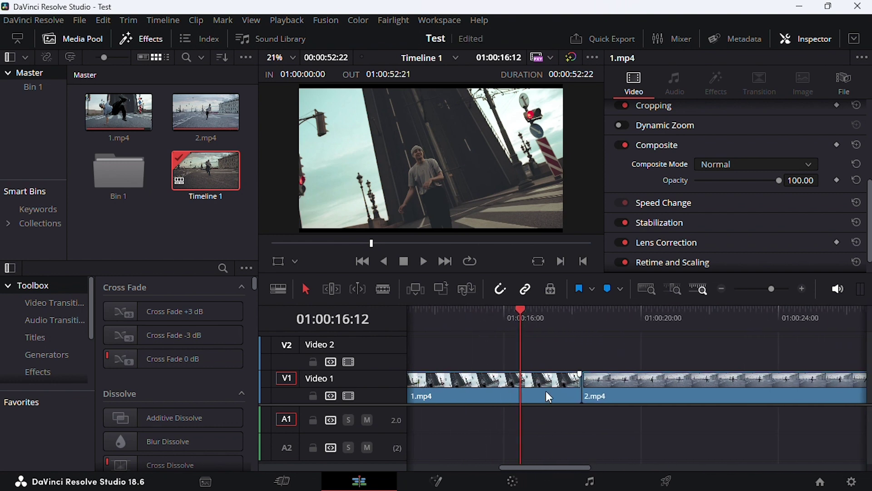
{"action": "left_click_drag", "start_coordinate": [531, 309], "coordinate": [558, 314]}
{"action": "left_click_drag", "start_coordinate": [650, 326], "coordinate": [526, 325]}
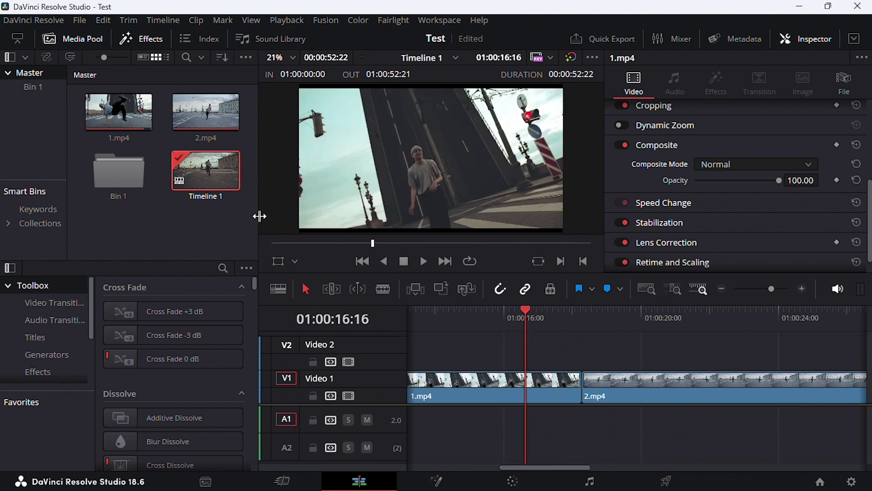
{"action": "left_click", "coordinate": [45, 86]}
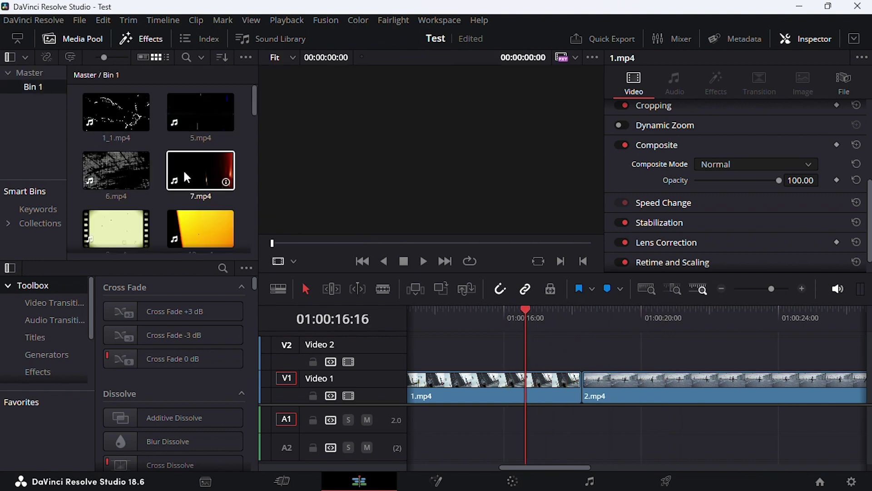
Step: Place Music Video Transition 1 on Video 2 over the cut and preview it
{"action": "scroll", "coordinate": [130, 141], "scroll_direction": "down", "scroll_amount": 2}
{"action": "scroll", "coordinate": [131, 156], "scroll_direction": "down", "scroll_amount": 2}
{"action": "scroll", "coordinate": [132, 156], "scroll_direction": "down", "scroll_amount": 1}
{"action": "scroll", "coordinate": [131, 156], "scroll_direction": "down", "scroll_amount": 2}
{"action": "scroll", "coordinate": [167, 176], "scroll_direction": "down", "scroll_amount": 2}
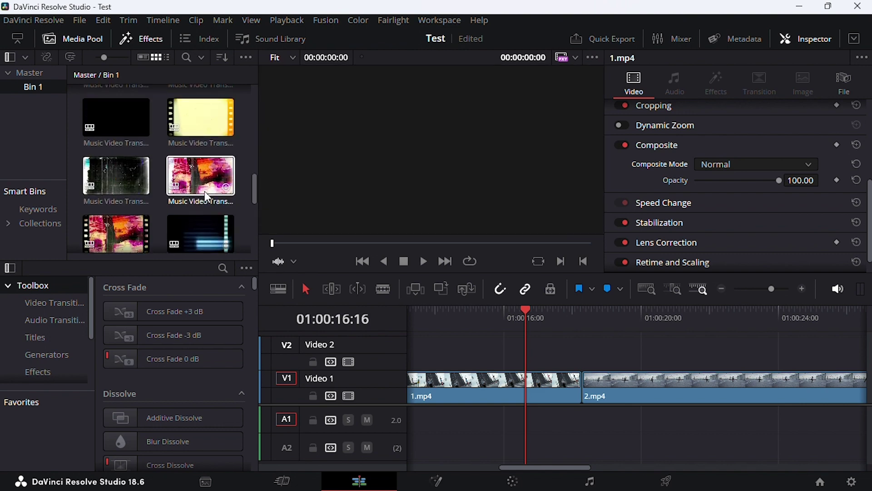
{"action": "left_click_drag", "start_coordinate": [256, 191], "coordinate": [257, 174]}
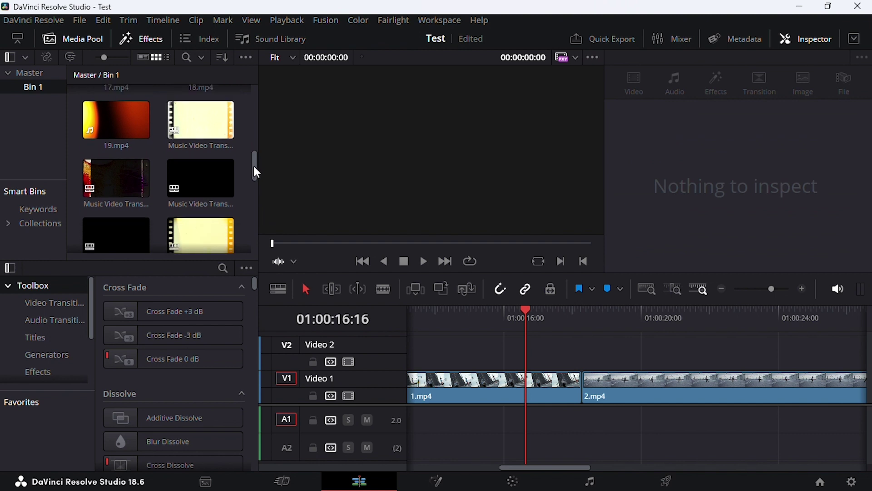
{"action": "left_click_drag", "start_coordinate": [200, 121], "coordinate": [564, 354]}
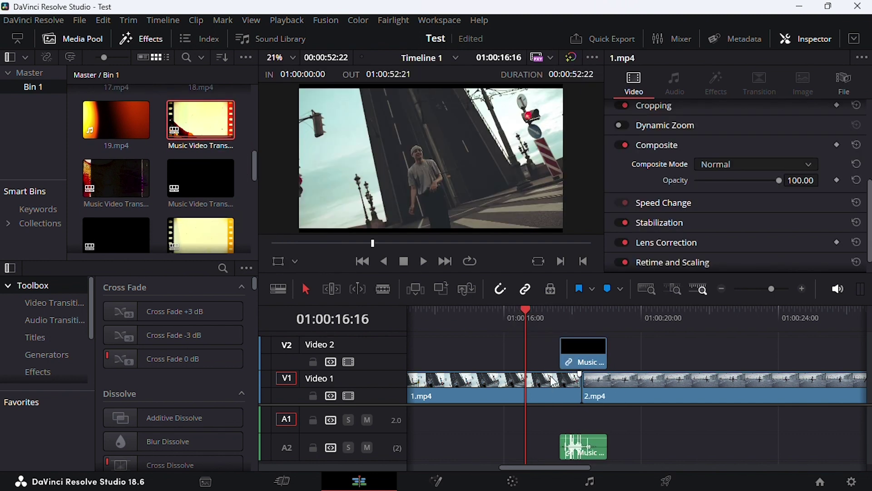
{"action": "left_click_drag", "start_coordinate": [552, 310], "coordinate": [540, 310]}
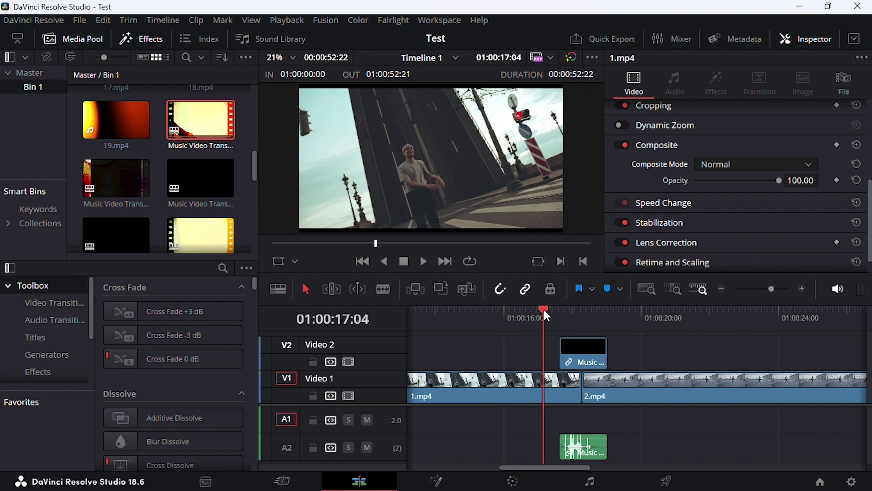
{"action": "key", "text": "space"}
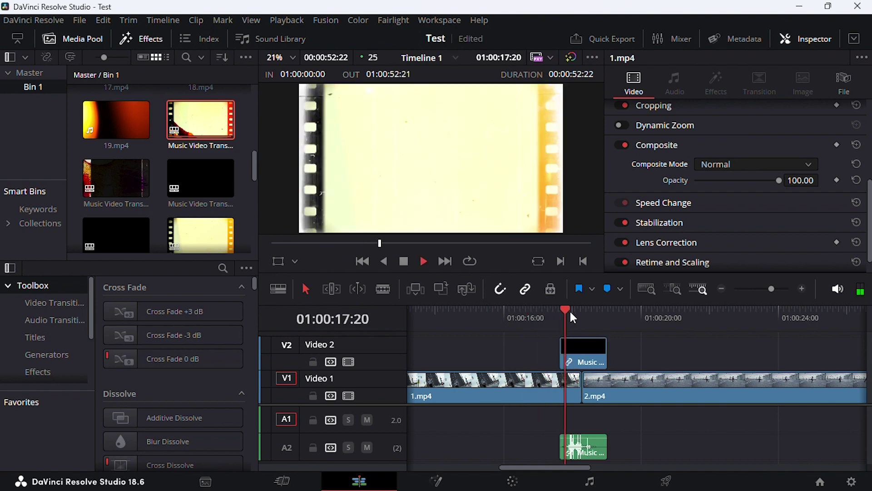
{"action": "left_click", "coordinate": [569, 309]}
Step: Change Music Video Transition 1's composite mode from Normal to Add in the Inspector
{"action": "left_click", "coordinate": [583, 353]}
{"action": "left_click", "coordinate": [583, 311]}
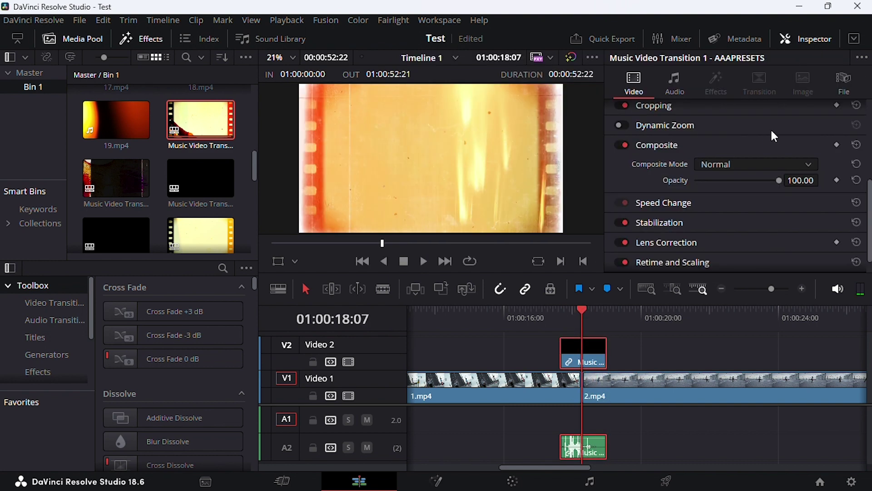
{"action": "left_click_drag", "start_coordinate": [869, 221], "coordinate": [869, 197]}
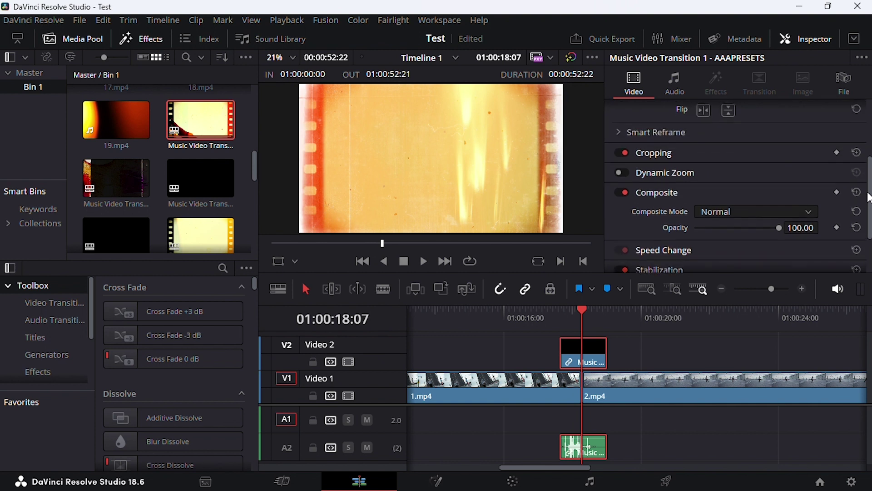
{"action": "left_click", "coordinate": [791, 216]}
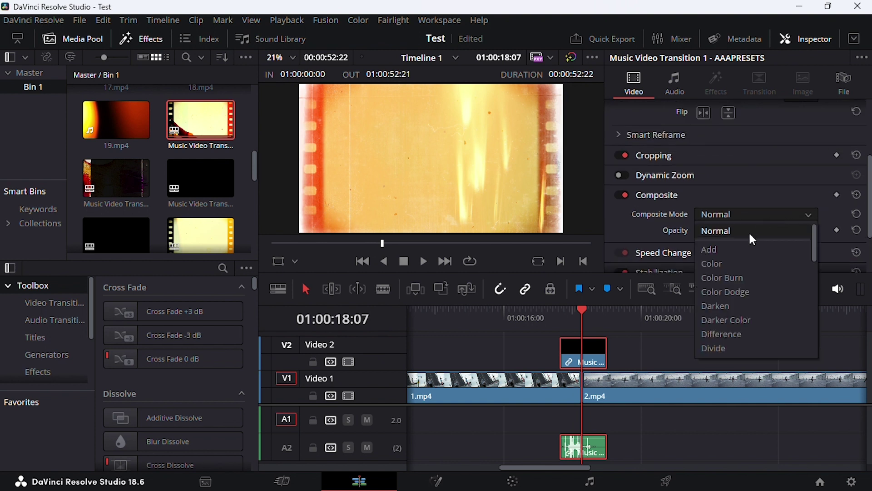
{"action": "left_click", "coordinate": [734, 246]}
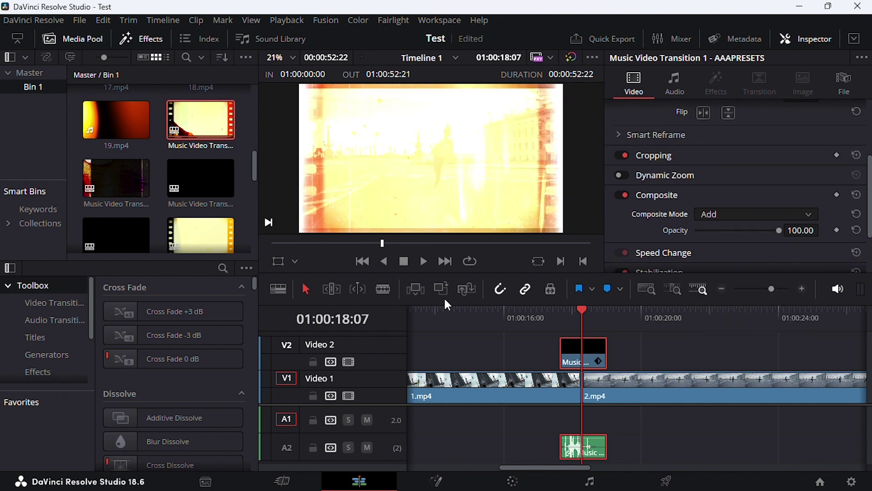
{"action": "left_click_drag", "start_coordinate": [563, 313], "coordinate": [548, 315]}
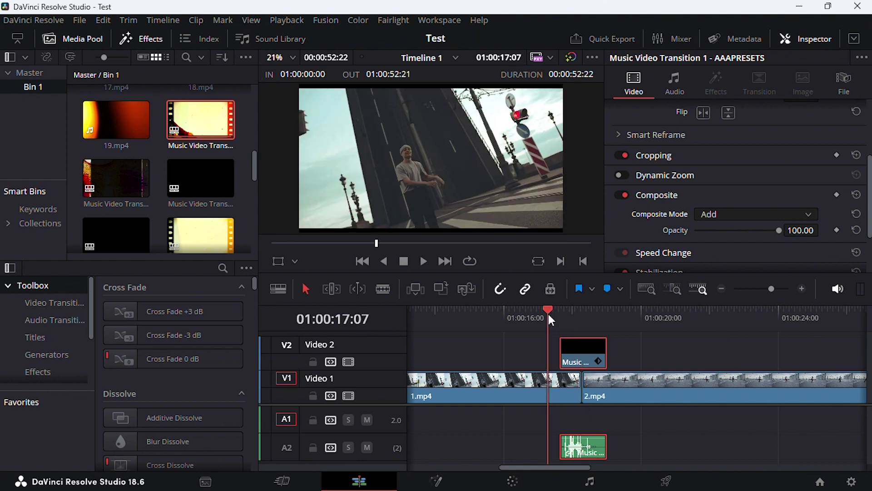
Step: Replay the Add-blended transition, then delete Music Video Transition 1 from Video 2
{"action": "key", "text": "space"}
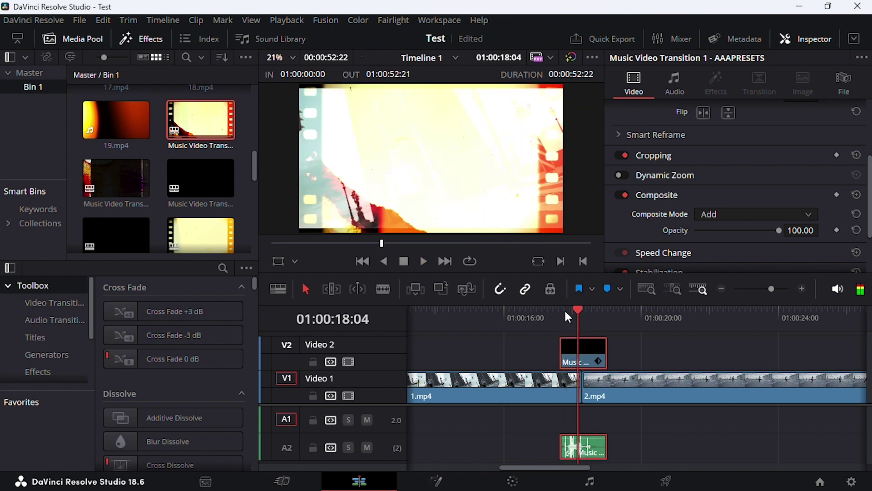
{"action": "right_click", "coordinate": [571, 351]}
{"action": "left_click", "coordinate": [620, 318]}
{"action": "left_click", "coordinate": [581, 352]}
{"action": "right_click", "coordinate": [581, 353]}
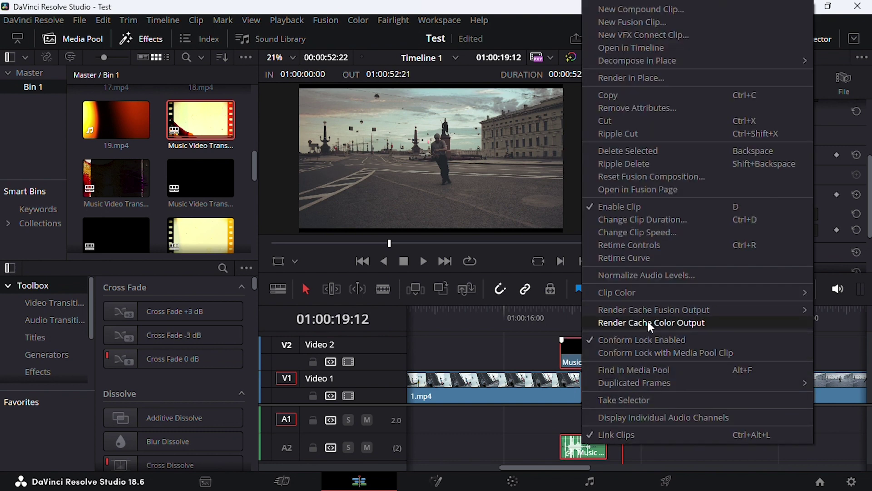
{"action": "left_click", "coordinate": [631, 151]}
Step: Put Music Video Transition 2 on Video 2, set it to Color composite mode, and preview
{"action": "mouse_move", "coordinate": [111, 179]}
{"action": "left_mouse_down"}
{"action": "mouse_move", "coordinate": [581, 358]}
{"action": "mouse_move", "coordinate": [562, 355]}
{"action": "left_mouse_up"}
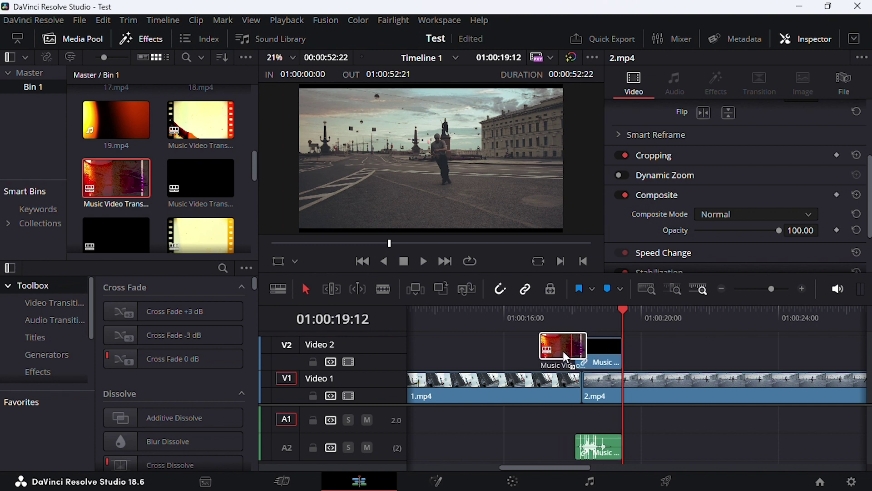
{"action": "left_click_drag", "start_coordinate": [561, 352], "coordinate": [561, 351]}
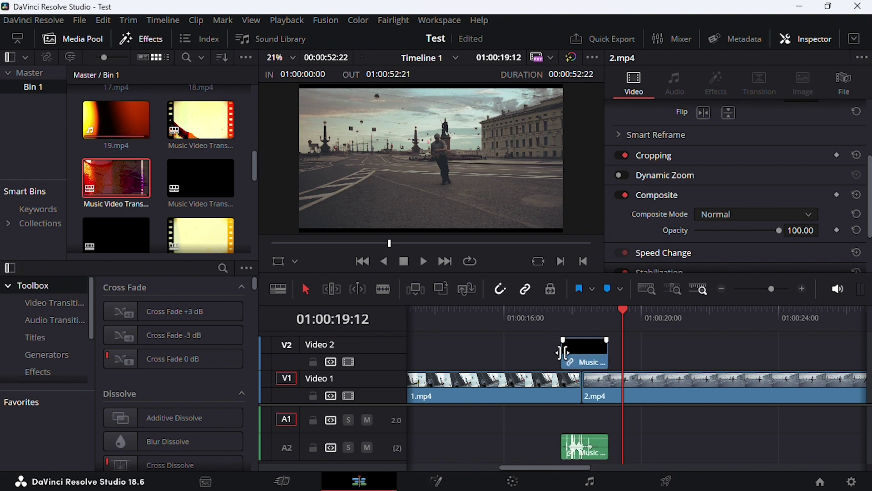
{"action": "left_click", "coordinate": [556, 311]}
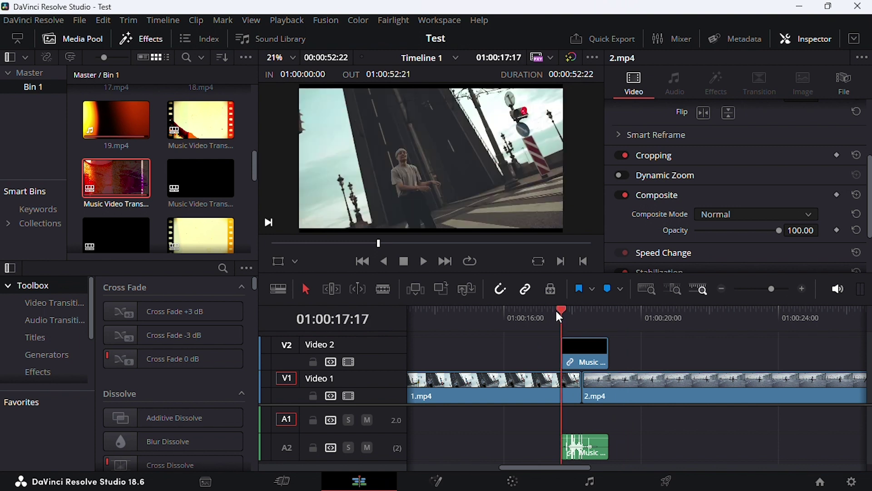
{"action": "left_click", "coordinate": [585, 348]}
{"action": "left_click", "coordinate": [734, 214]}
{"action": "left_click", "coordinate": [722, 262]}
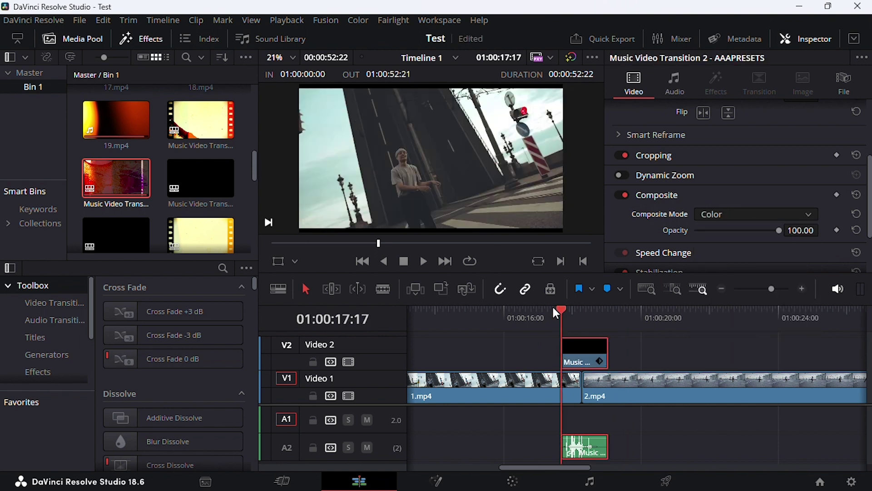
{"action": "key", "text": "space"}
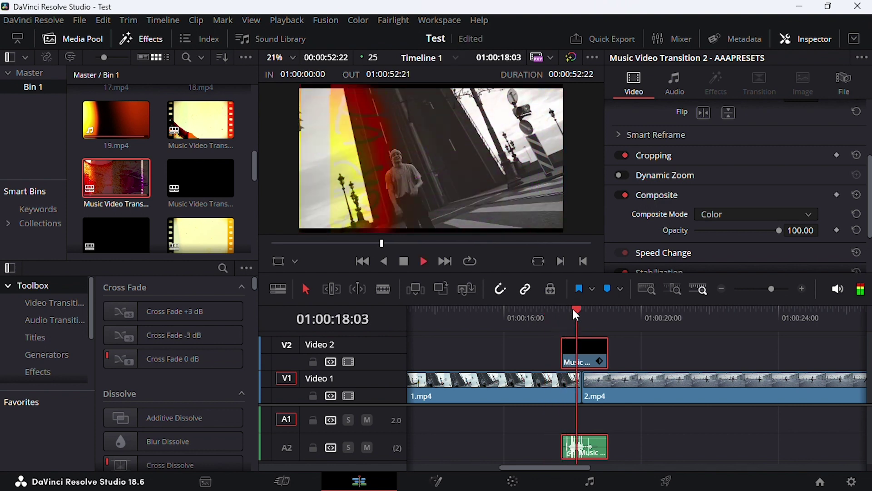
{"action": "left_click", "coordinate": [560, 312]}
{"action": "left_click", "coordinate": [551, 321]}
{"action": "left_click", "coordinate": [582, 347]}
Step: Replace Transition 2 with Music Video Transition 3 on Video 2, blended with Add
{"action": "right_click", "coordinate": [582, 347]}
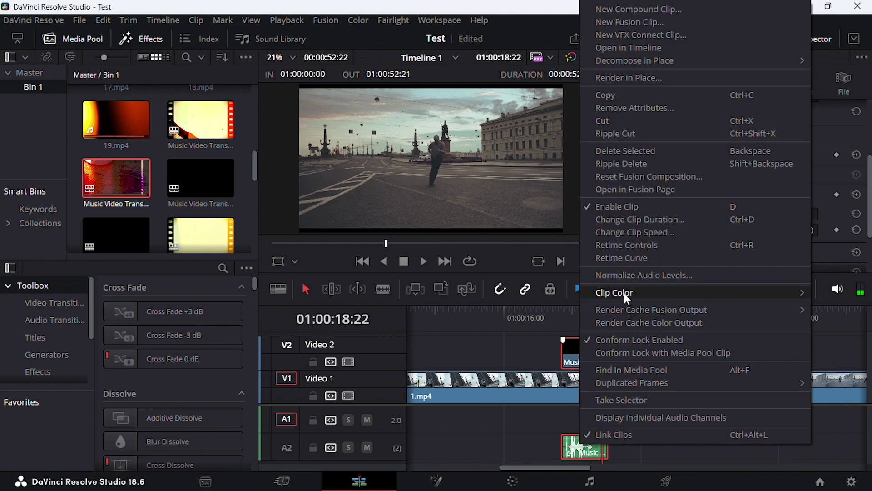
{"action": "left_click", "coordinate": [608, 162]}
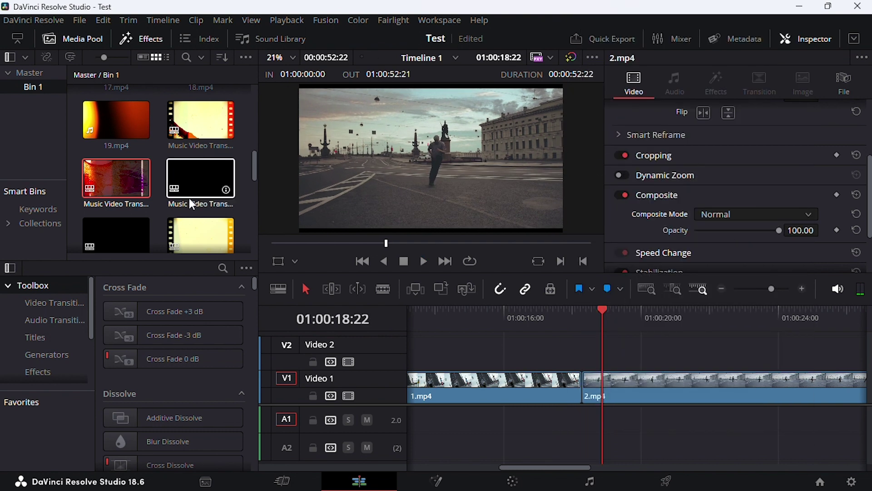
{"action": "mouse_move", "coordinate": [197, 177]}
{"action": "left_mouse_down"}
{"action": "mouse_move", "coordinate": [387, 299]}
{"action": "mouse_move", "coordinate": [568, 357]}
{"action": "left_mouse_up"}
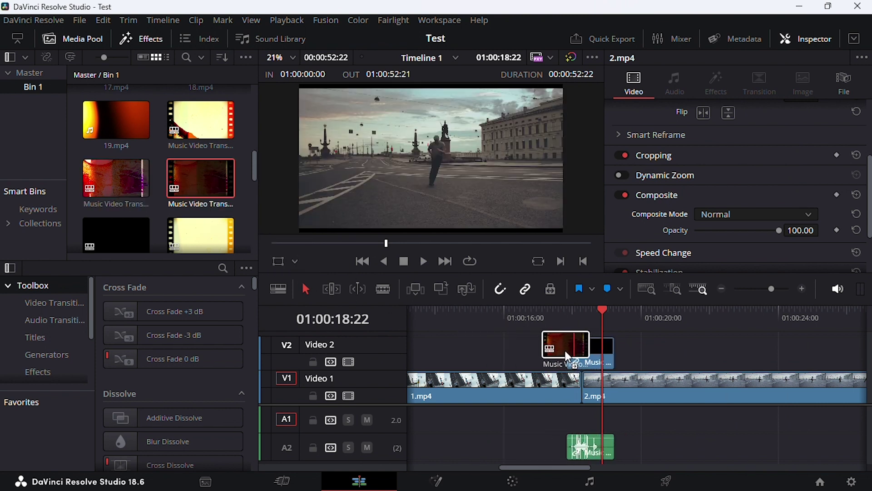
{"action": "left_click_drag", "start_coordinate": [568, 357], "coordinate": [569, 356]}
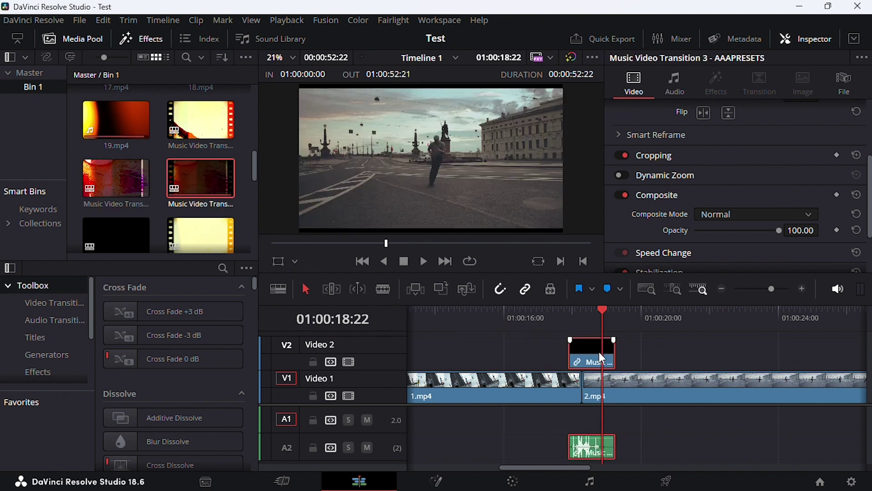
{"action": "left_click", "coordinate": [755, 215]}
{"action": "left_click", "coordinate": [722, 242]}
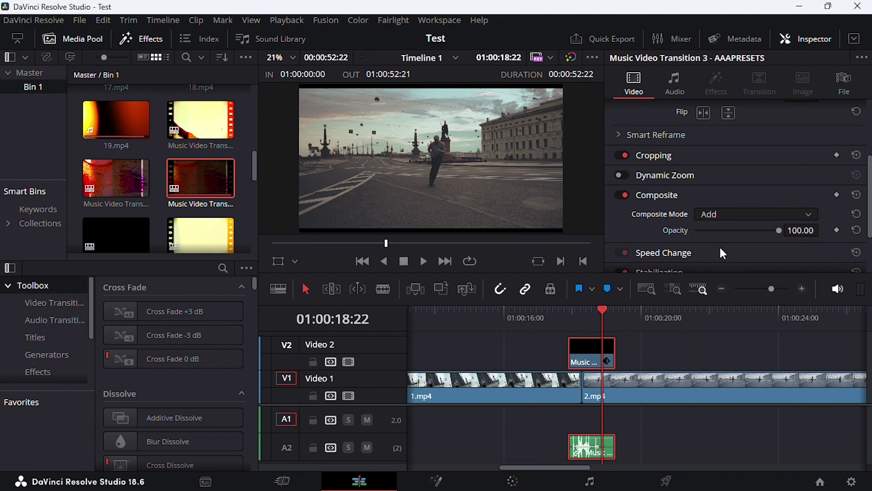
Step: Preview Music Video Transition 3's Add blend repeatedly from just before the cut
{"action": "left_click", "coordinate": [552, 312]}
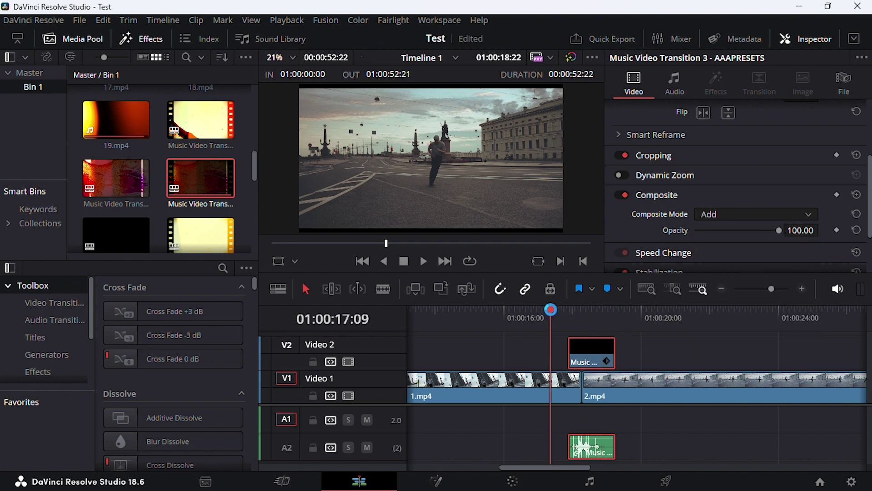
{"action": "key", "text": "space"}
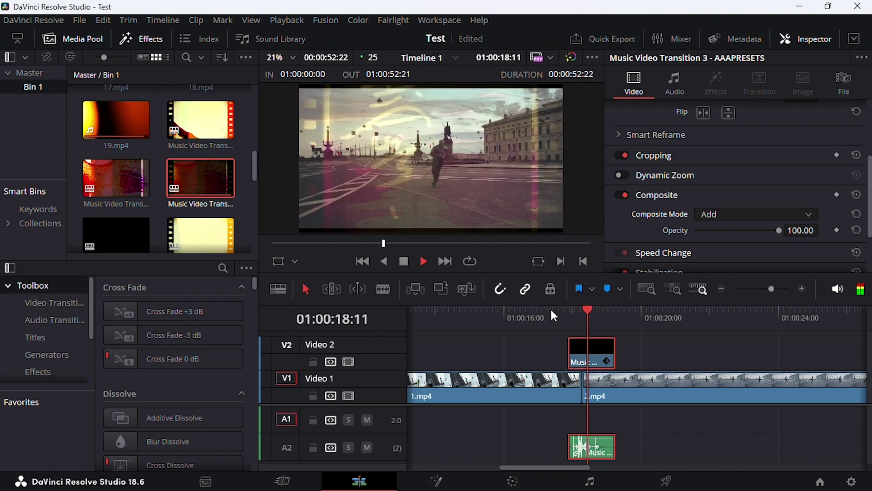
{"action": "left_click", "coordinate": [554, 315]}
{"action": "left_click", "coordinate": [554, 316]}
{"action": "left_click", "coordinate": [554, 315]}
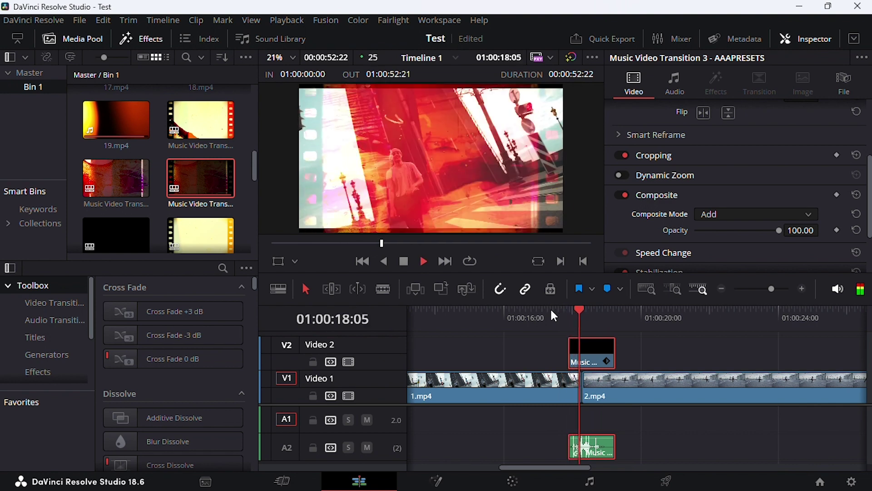
{"action": "left_click", "coordinate": [554, 315]}
{"action": "key", "text": "space"}
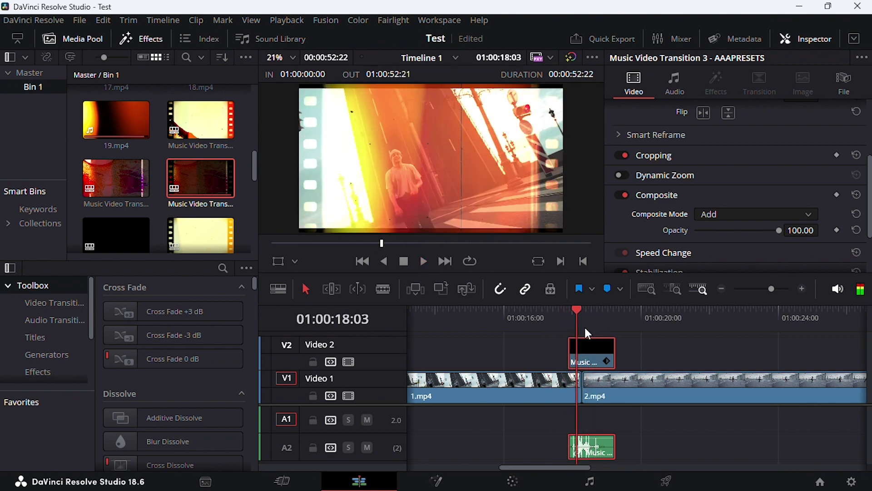
{"action": "right_click", "coordinate": [592, 344]}
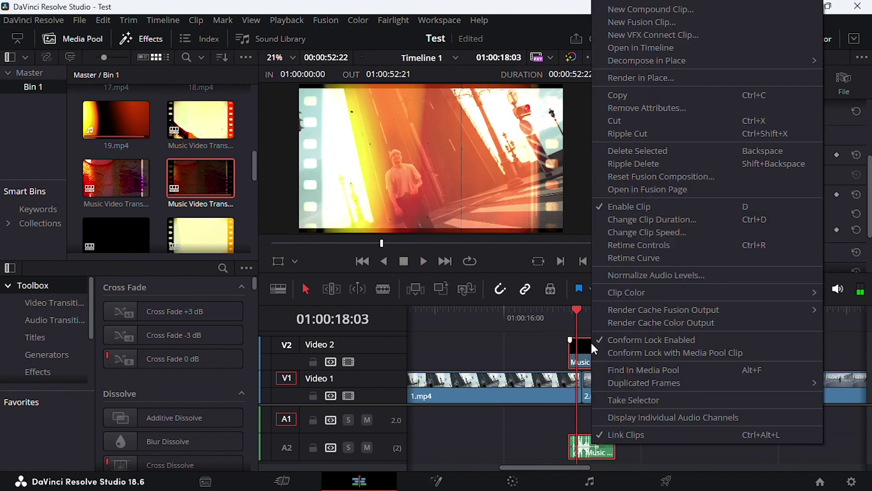
Step: Swap Transition 3 for Music Video Transition 6 on Video 2, blended with Add
{"action": "left_click", "coordinate": [614, 148]}
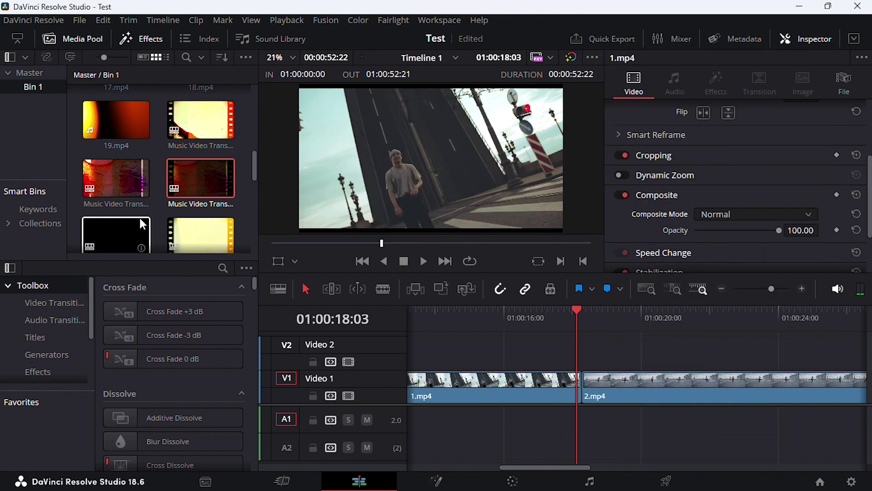
{"action": "scroll", "coordinate": [140, 217], "scroll_direction": "down", "scroll_amount": 2}
{"action": "left_click_drag", "start_coordinate": [135, 210], "coordinate": [564, 352]}
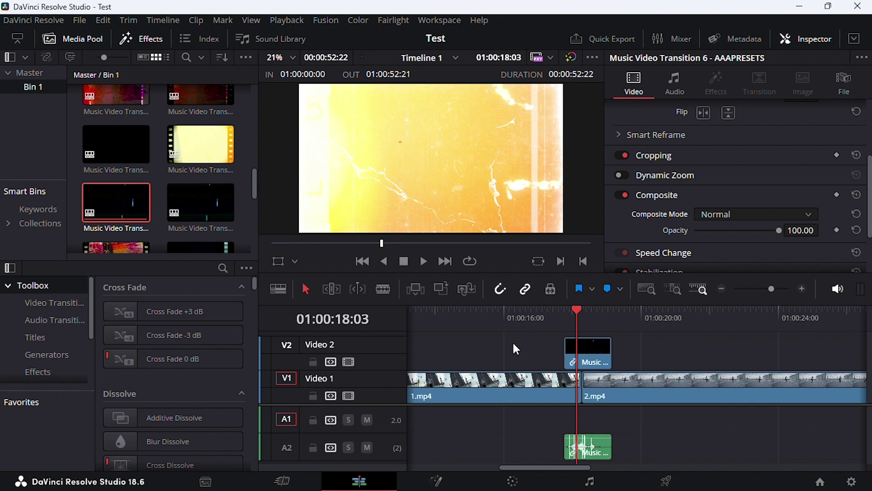
{"action": "left_click", "coordinate": [735, 212]}
{"action": "left_click", "coordinate": [705, 249]}
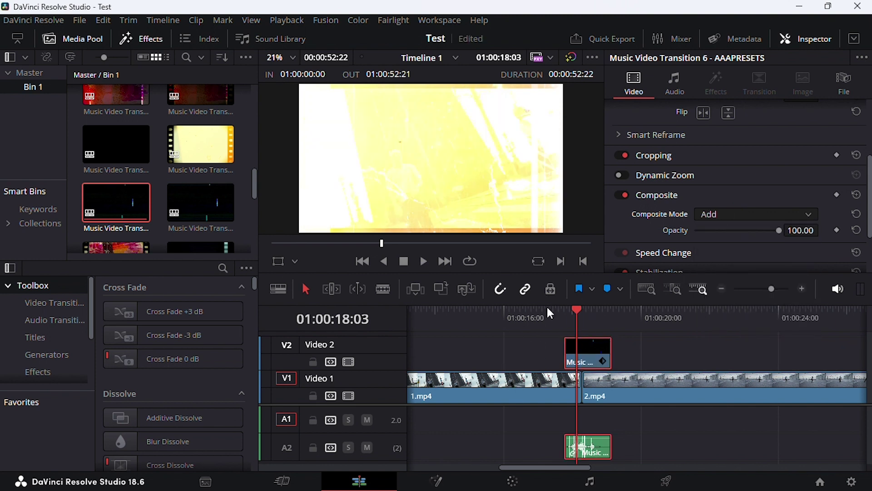
Step: Preview Music Video Transition 6 repeatedly from just before the cut
{"action": "left_click", "coordinate": [549, 312]}
{"action": "key", "text": "space"}
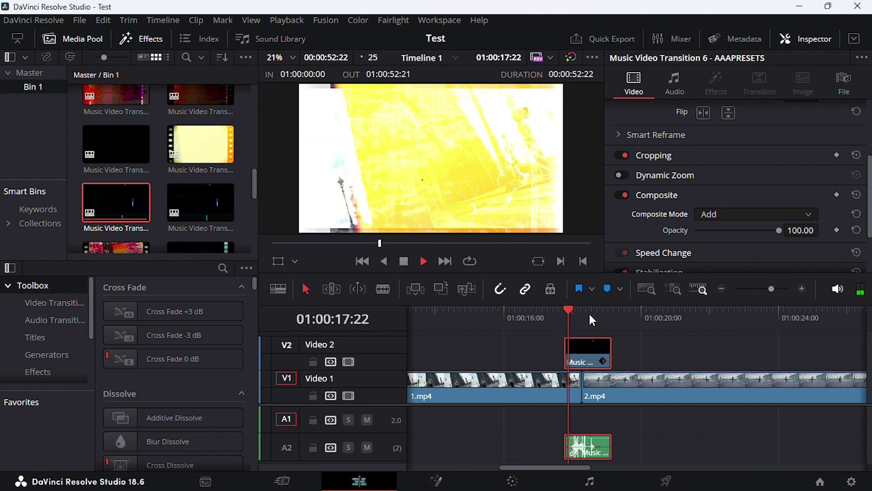
{"action": "left_click", "coordinate": [564, 313]}
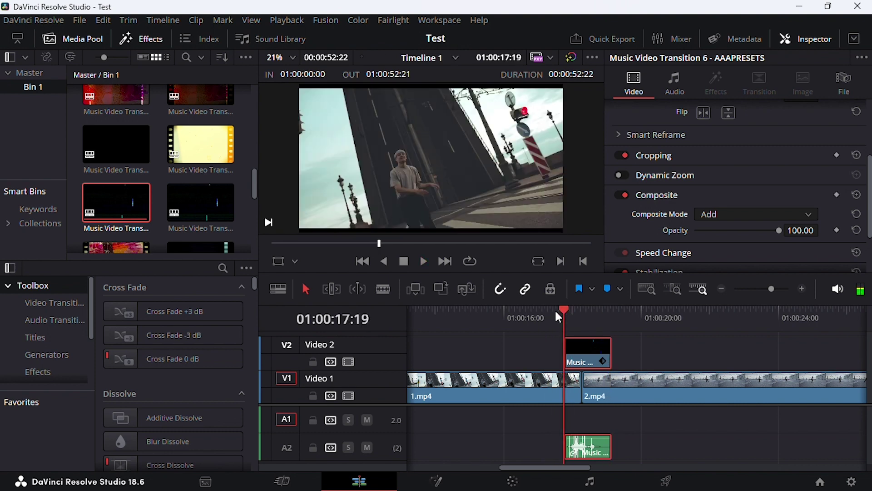
{"action": "left_click", "coordinate": [545, 313]}
{"action": "key", "text": "space"}
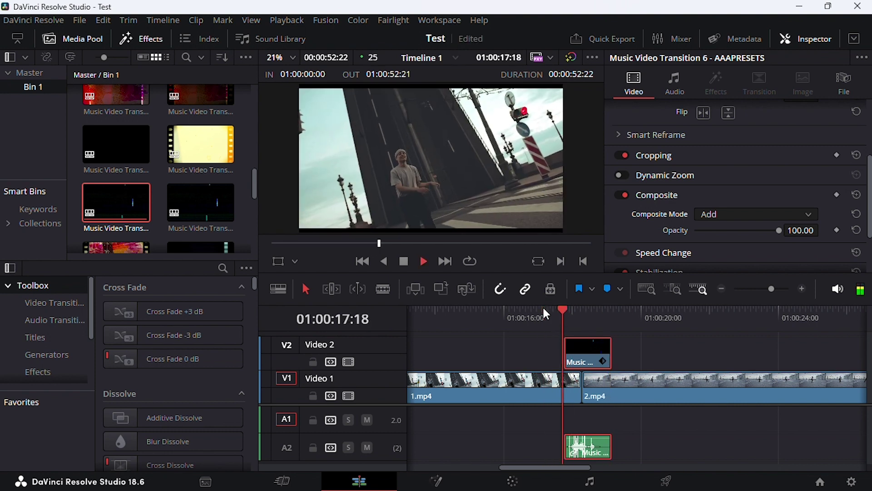
{"action": "left_click", "coordinate": [547, 313]}
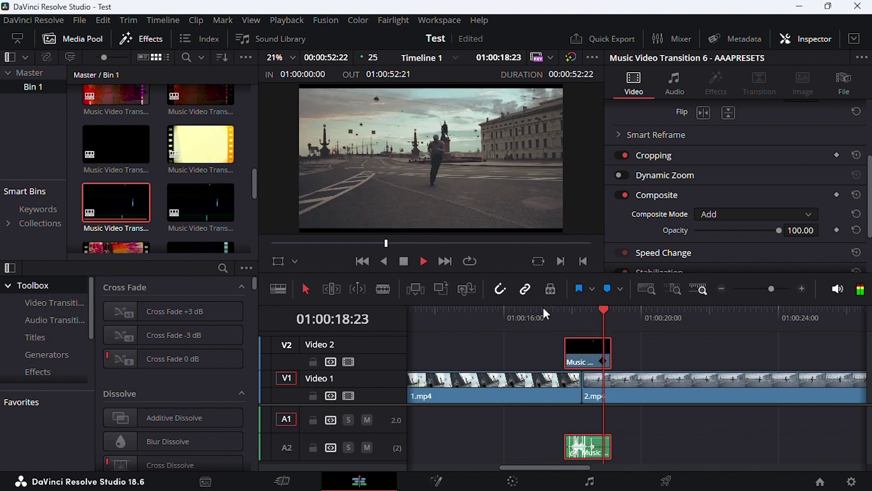
{"action": "left_click", "coordinate": [547, 313]}
{"action": "left_click", "coordinate": [546, 314]}
{"action": "left_click", "coordinate": [546, 313]}
{"action": "left_click", "coordinate": [546, 314]}
{"action": "key", "text": "space"}
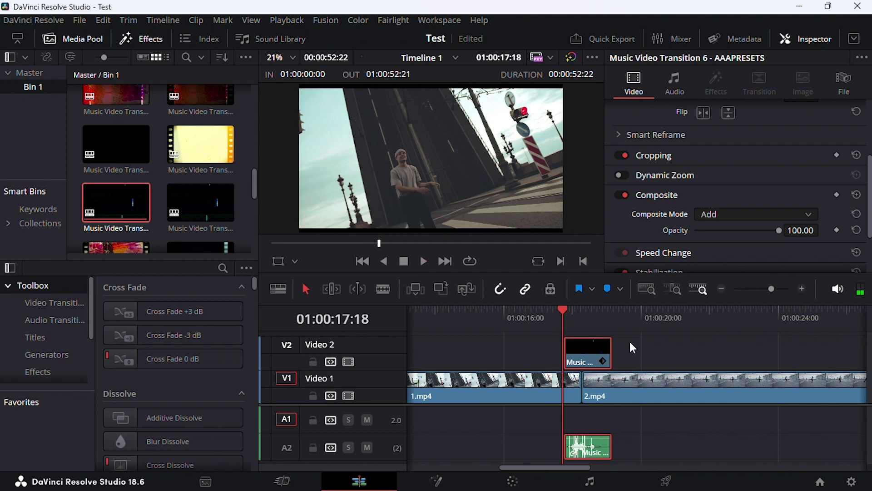
{"action": "right_click", "coordinate": [593, 333]}
Step: Delete Transition 6 from V2, drop Music Video Transition 8 at the cut, and select it
{"action": "left_click", "coordinate": [584, 342]}
{"action": "right_click", "coordinate": [585, 342]}
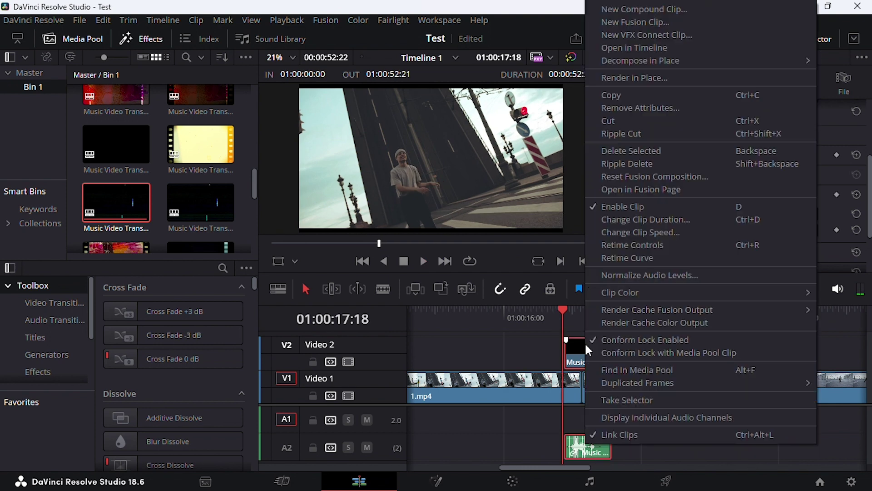
{"action": "left_click", "coordinate": [631, 152]}
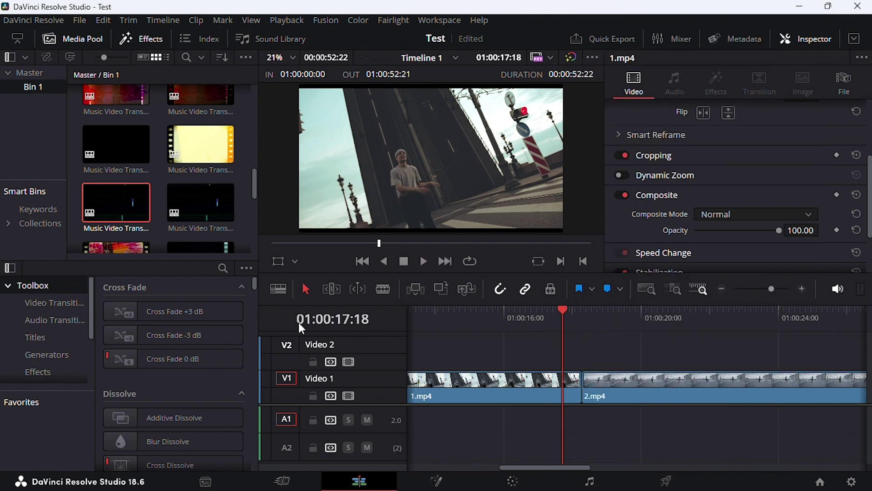
{"action": "scroll", "coordinate": [159, 194], "scroll_direction": "down", "scroll_amount": 1}
{"action": "mouse_move", "coordinate": [128, 211]}
{"action": "left_mouse_down"}
{"action": "mouse_move", "coordinate": [469, 326]}
{"action": "mouse_move", "coordinate": [569, 342]}
{"action": "left_mouse_up"}
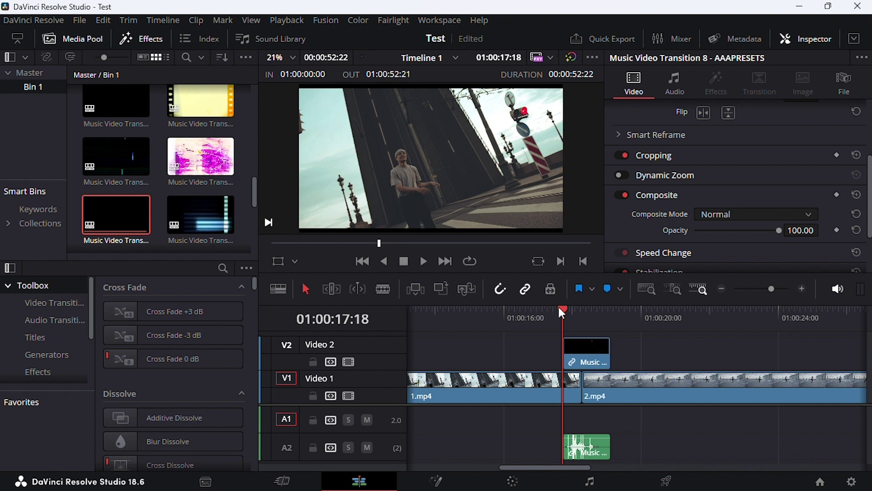
{"action": "left_click_drag", "start_coordinate": [564, 312], "coordinate": [541, 315]}
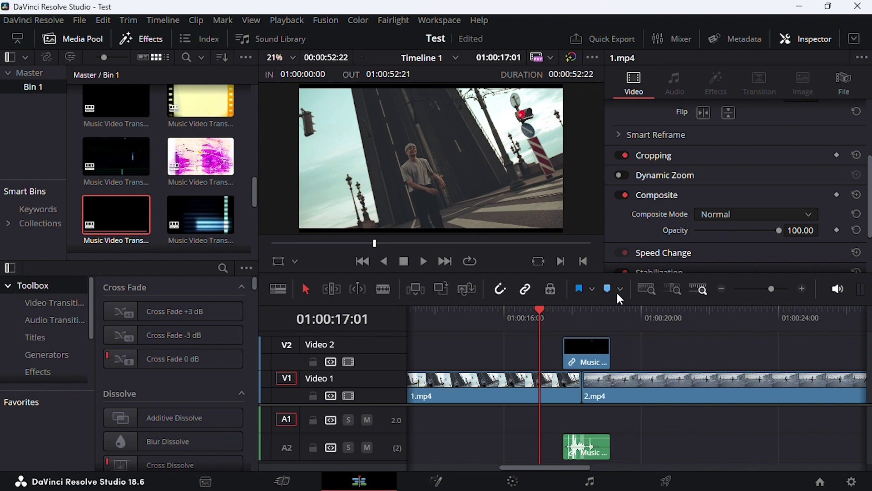
{"action": "left_click", "coordinate": [597, 360]}
Step: Switch the Music Video Transition 8 clip's composite mode to Add and start playback
{"action": "left_click", "coordinate": [740, 213]}
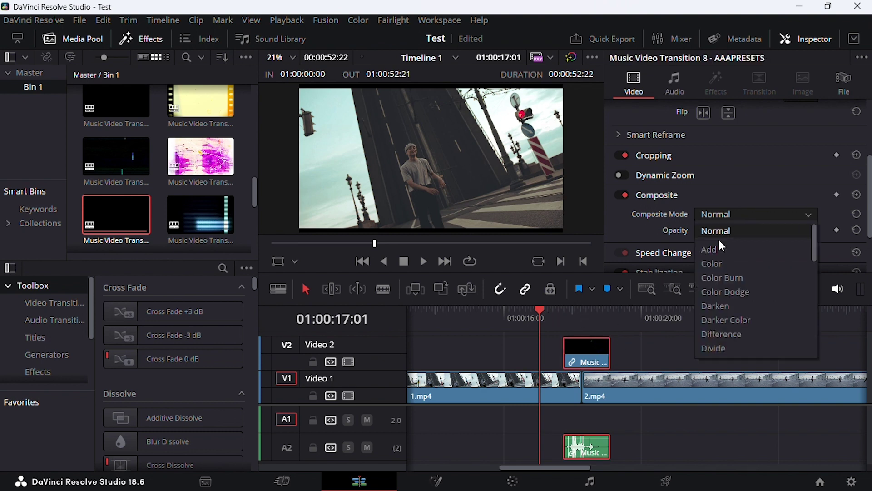
{"action": "left_click", "coordinate": [717, 249]}
{"action": "key", "text": "space"}
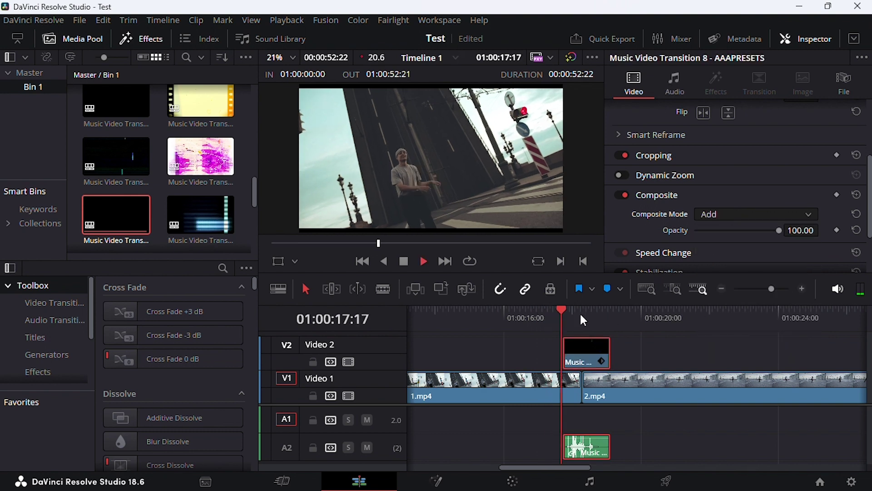
Step: Replay the 1.mp4/2.mp4 cut repeatedly from just before it to review the Add-blended film burn
{"action": "left_click", "coordinate": [548, 314]}
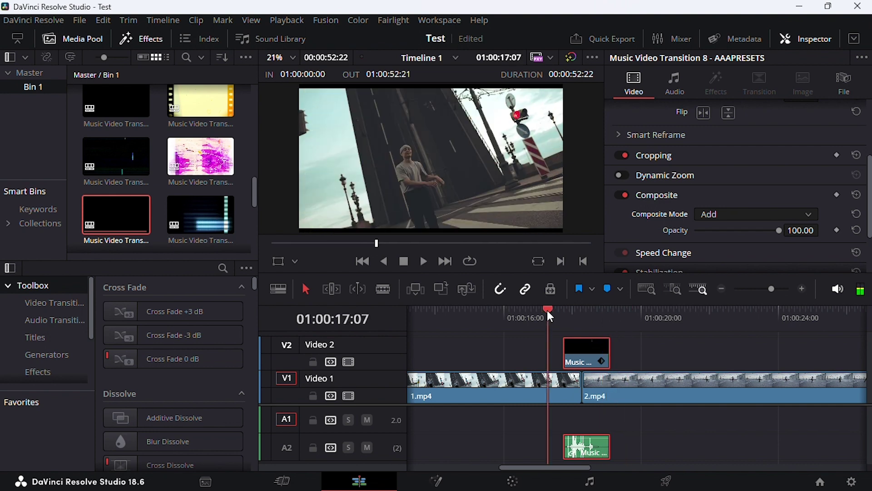
{"action": "left_click", "coordinate": [550, 313]}
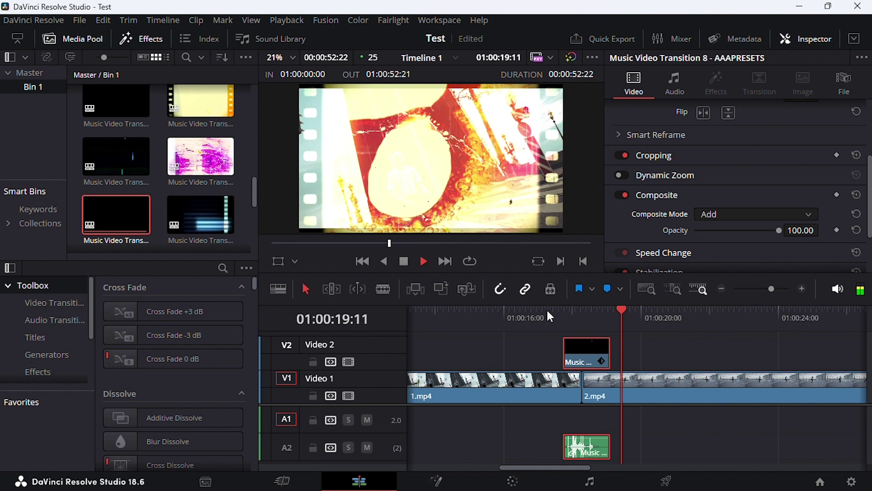
{"action": "left_click", "coordinate": [550, 314]}
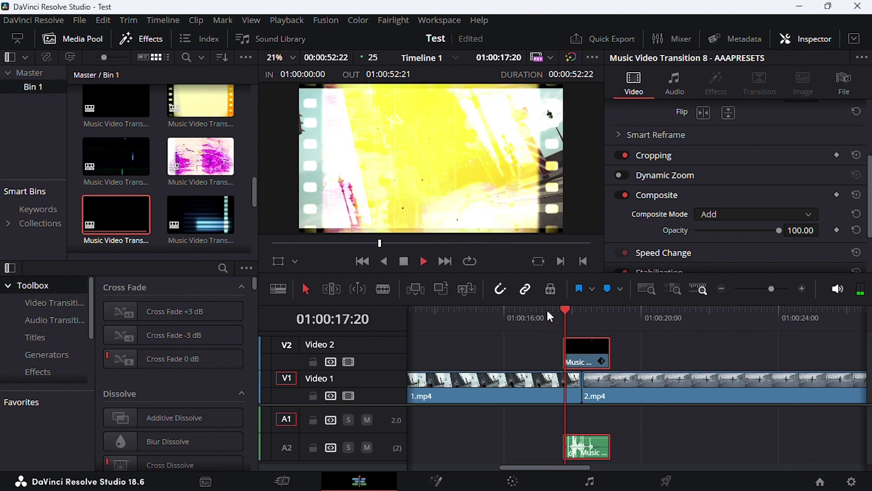
{"action": "left_click", "coordinate": [551, 314]}
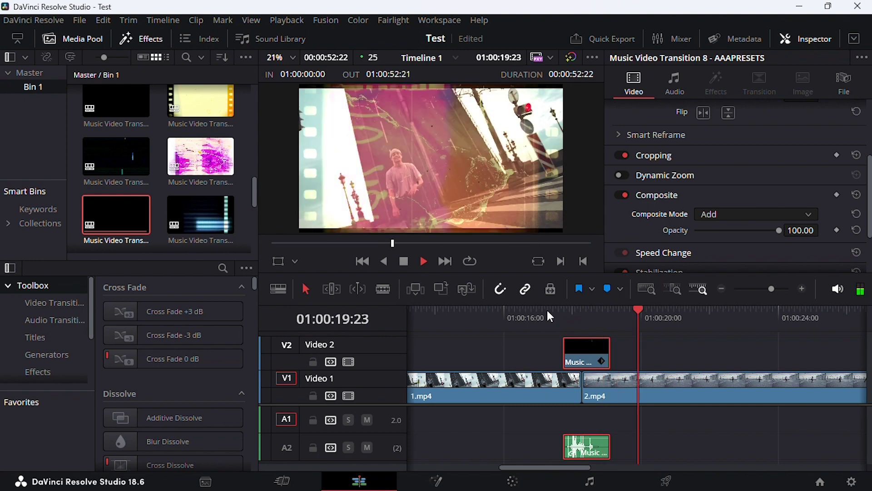
{"action": "left_click", "coordinate": [551, 316]}
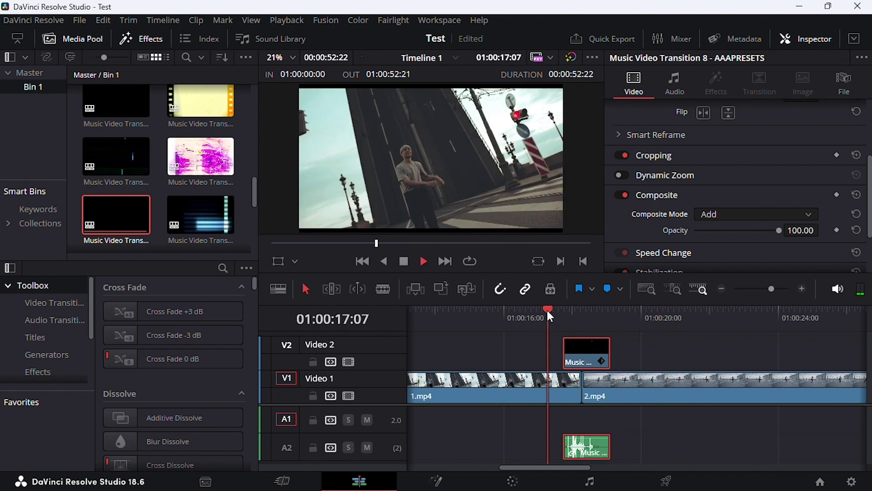
{"action": "left_click", "coordinate": [551, 317]}
{"action": "key", "text": "space"}
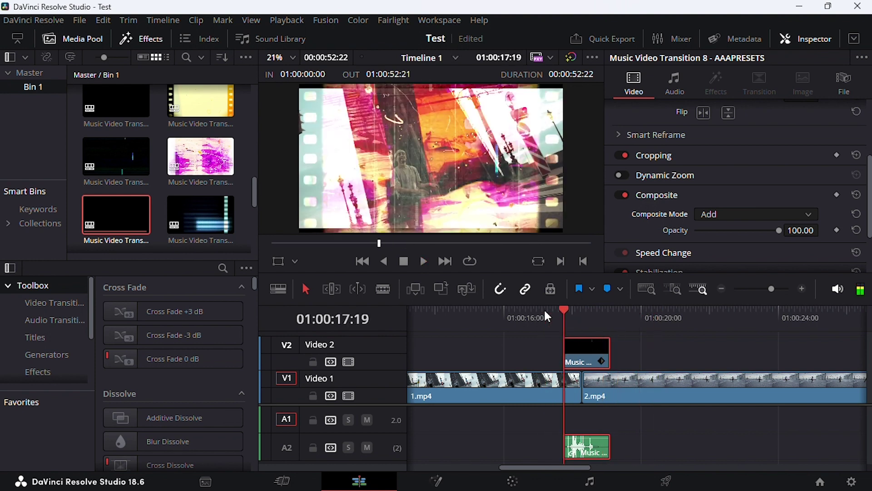
{"action": "left_click", "coordinate": [547, 315]}
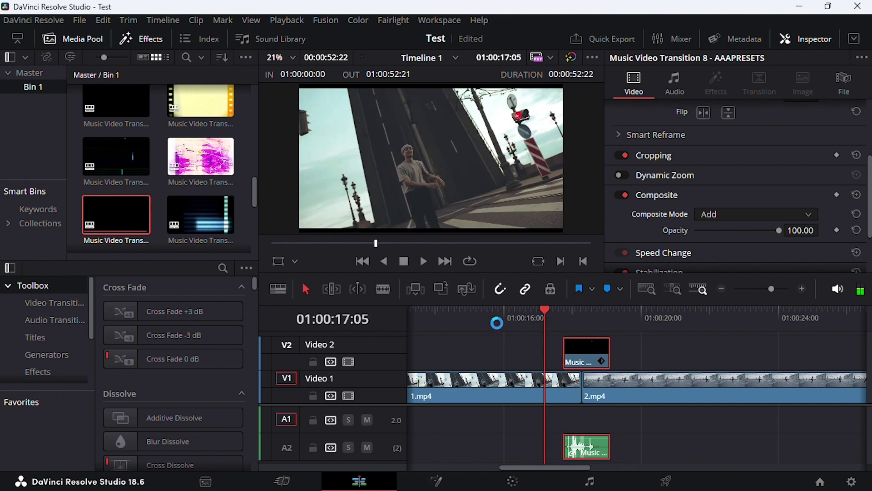